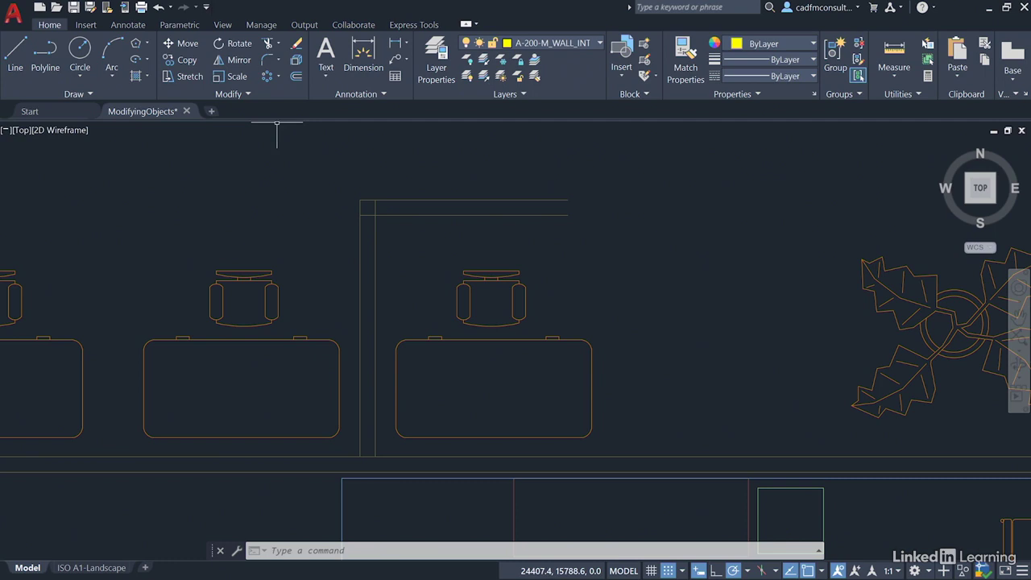
Step: Trim the overhanging wall line ends at the partition's inner top and bottom corners
{"action": "left_click", "coordinate": [279, 45]}
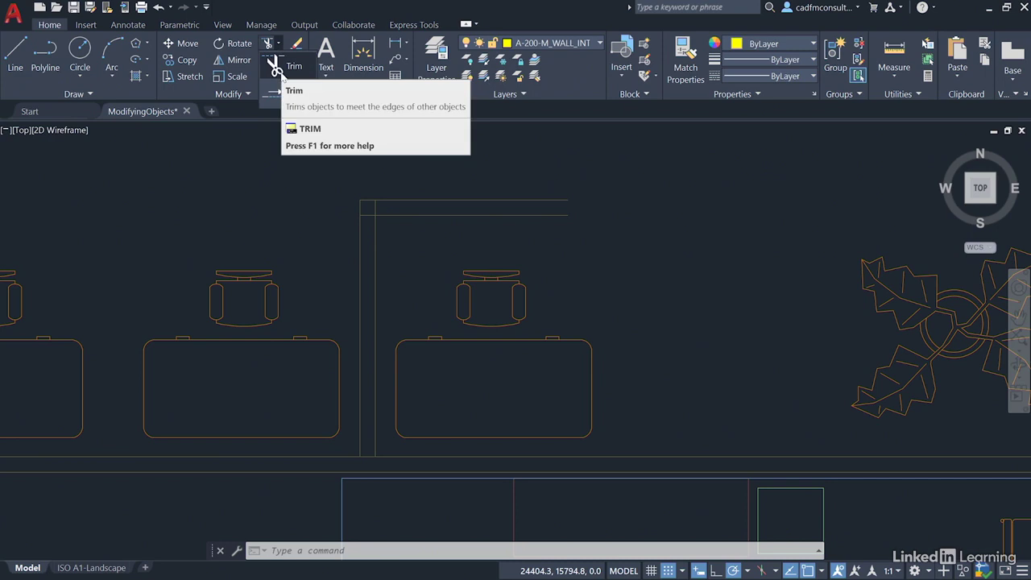
{"action": "left_click", "coordinate": [277, 74]}
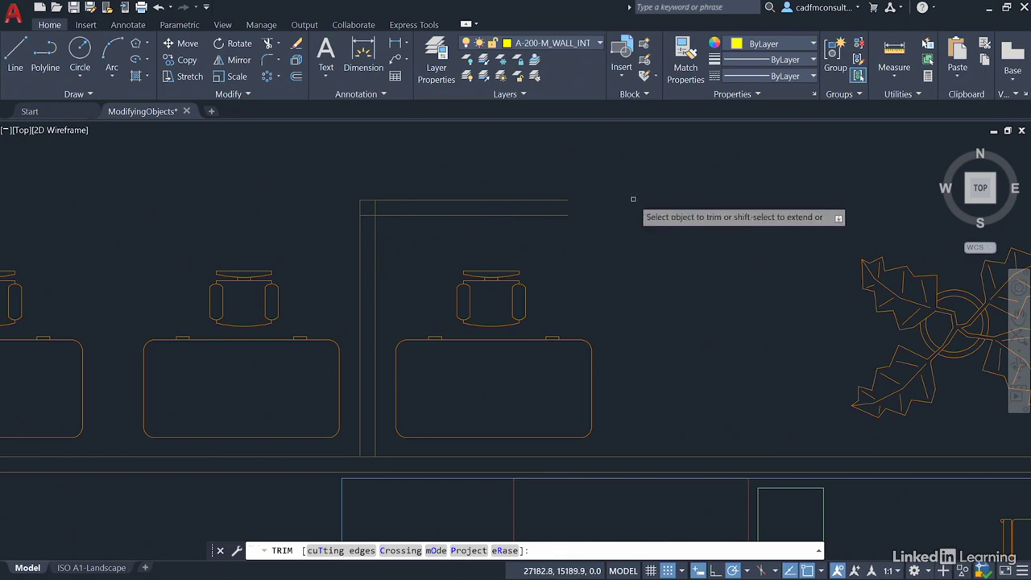
{"action": "right_click", "coordinate": [624, 182]}
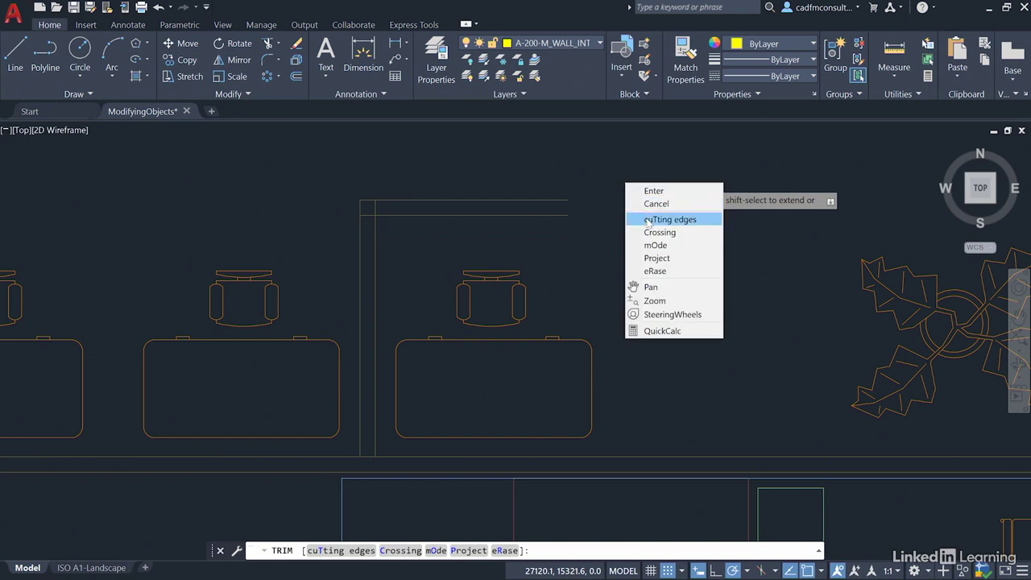
{"action": "left_click", "coordinate": [643, 217]}
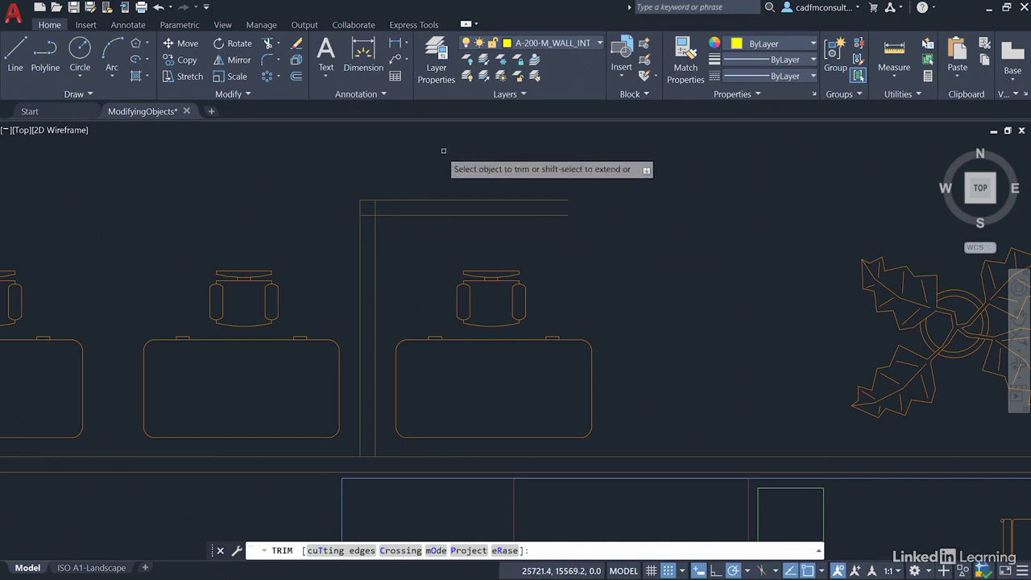
{"action": "left_click", "coordinate": [366, 214]}
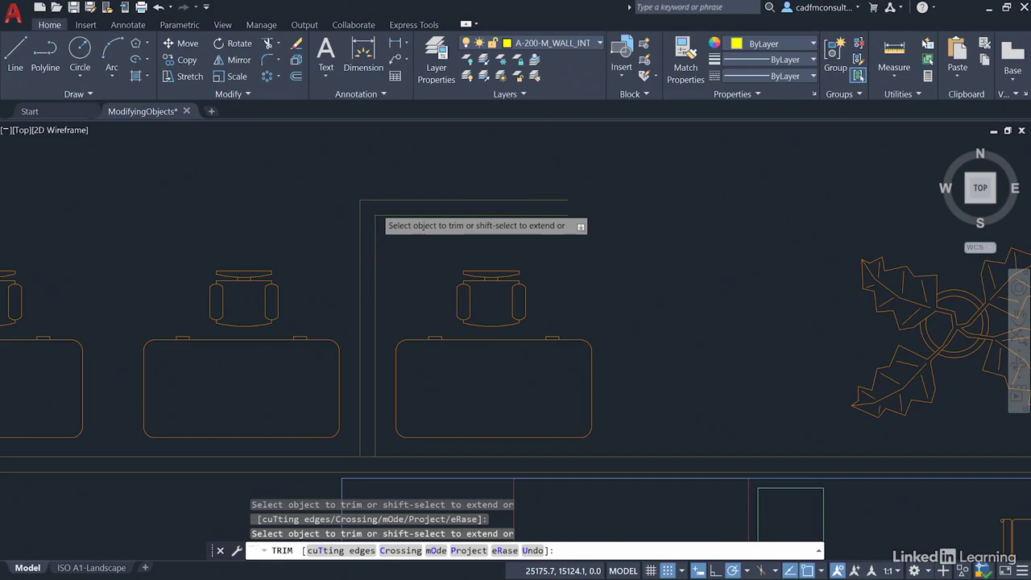
{"action": "left_click", "coordinate": [373, 207]}
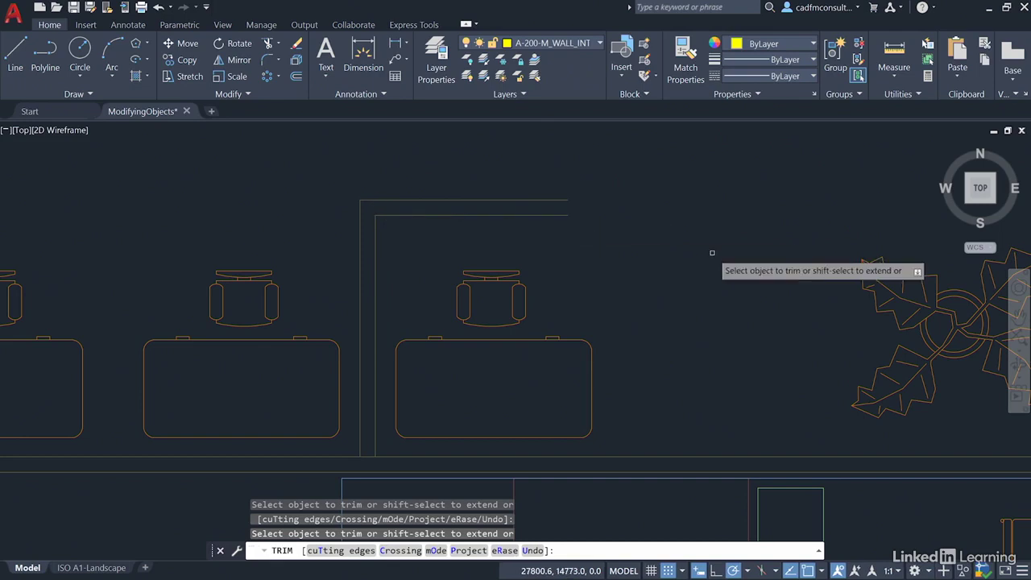
{"action": "left_click", "coordinate": [364, 454]}
Step: Using both vertical partition lines as cutting edges, trim out the horizontal wall segment between them
{"action": "middle_click_drag", "start_coordinate": [517, 395], "coordinate": [593, 258]}
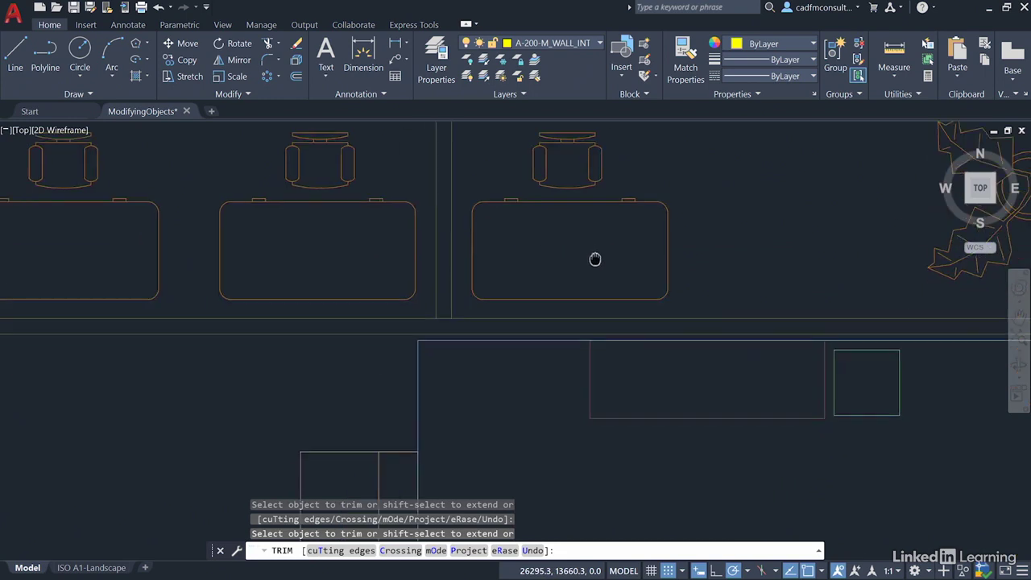
{"action": "right_click", "coordinate": [706, 155]}
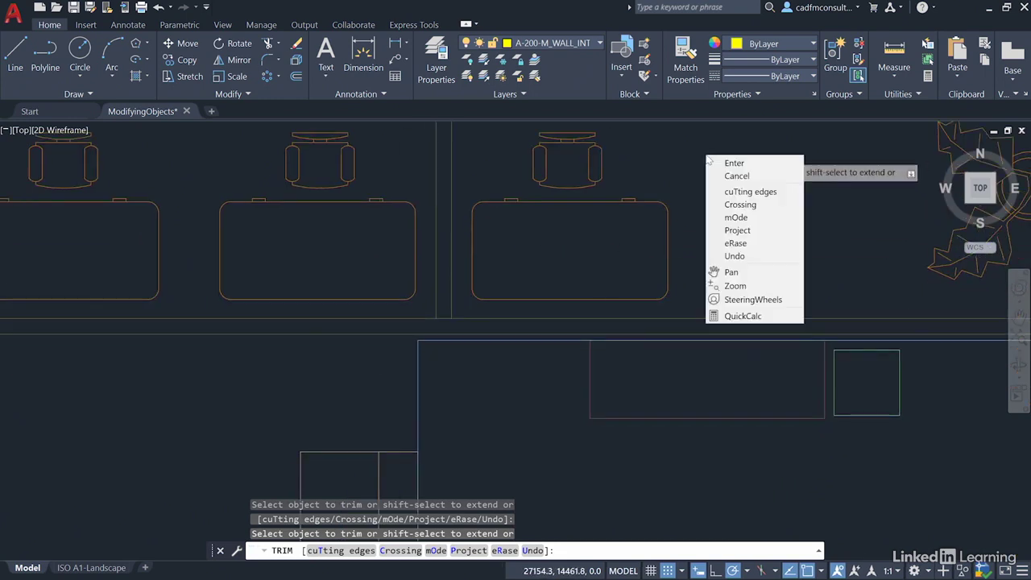
{"action": "left_click", "coordinate": [743, 191]}
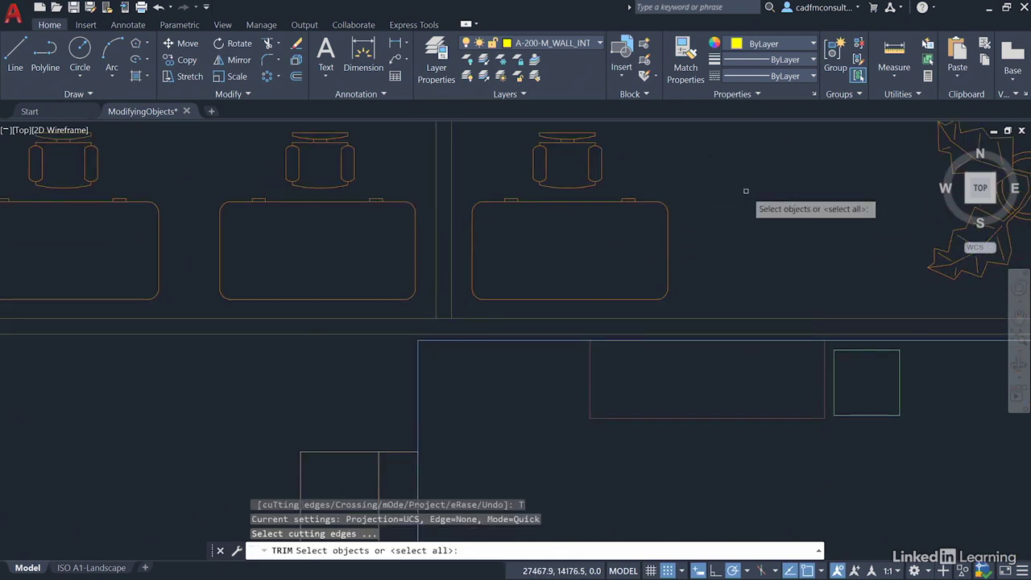
{"action": "left_click", "coordinate": [437, 180]}
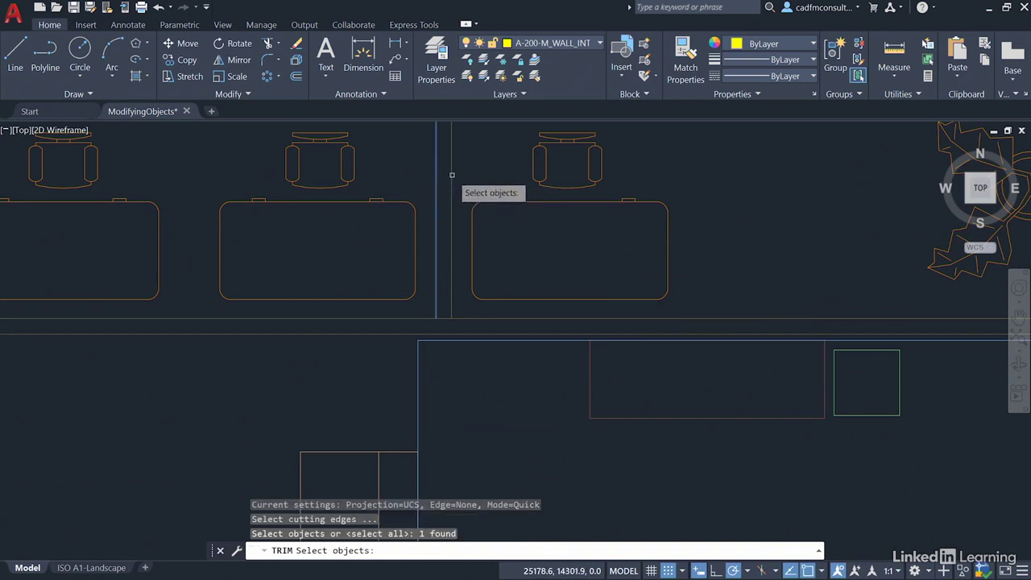
{"action": "left_click", "coordinate": [451, 177]}
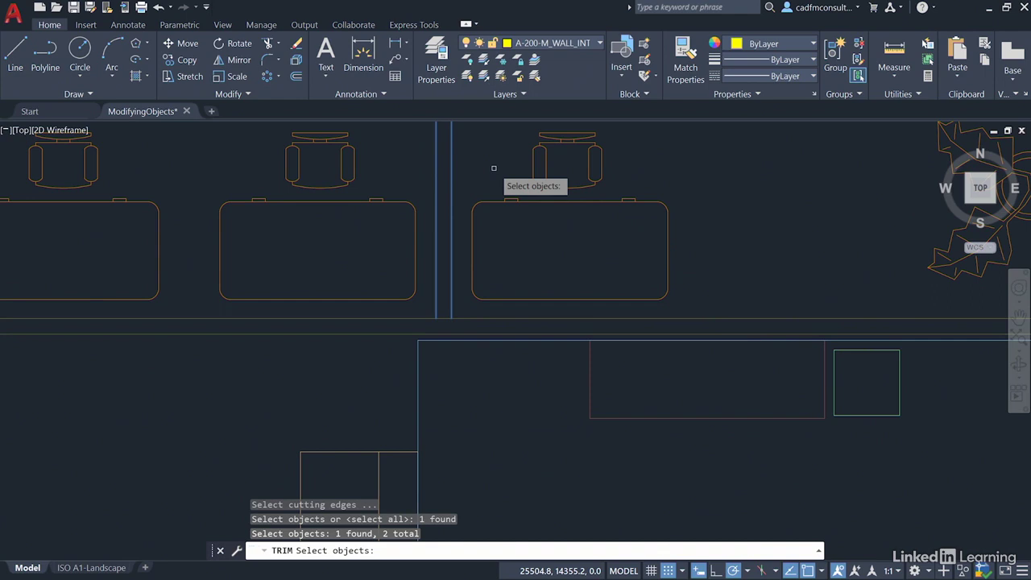
{"action": "key", "text": "Return"}
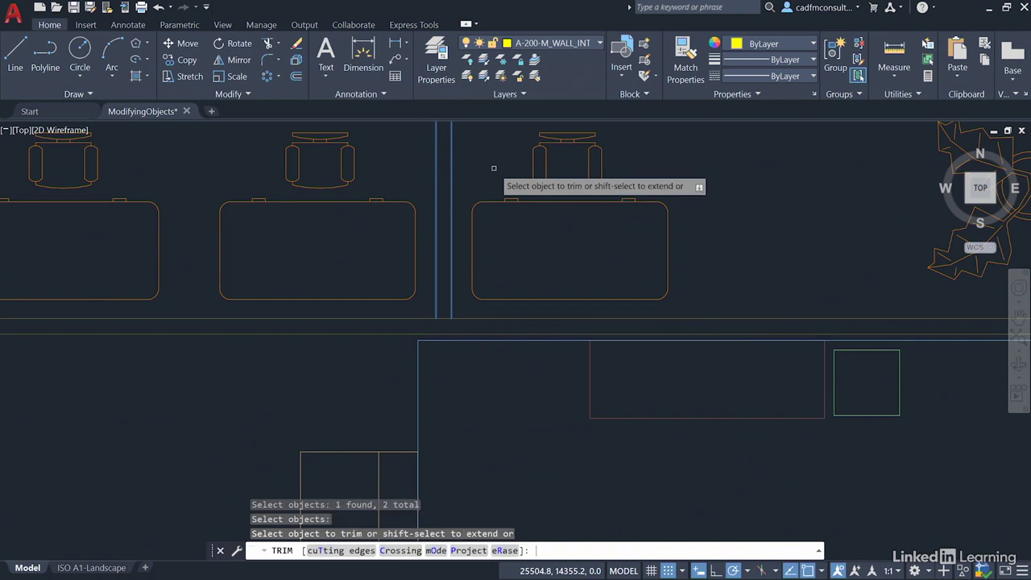
{"action": "left_click", "coordinate": [444, 317]}
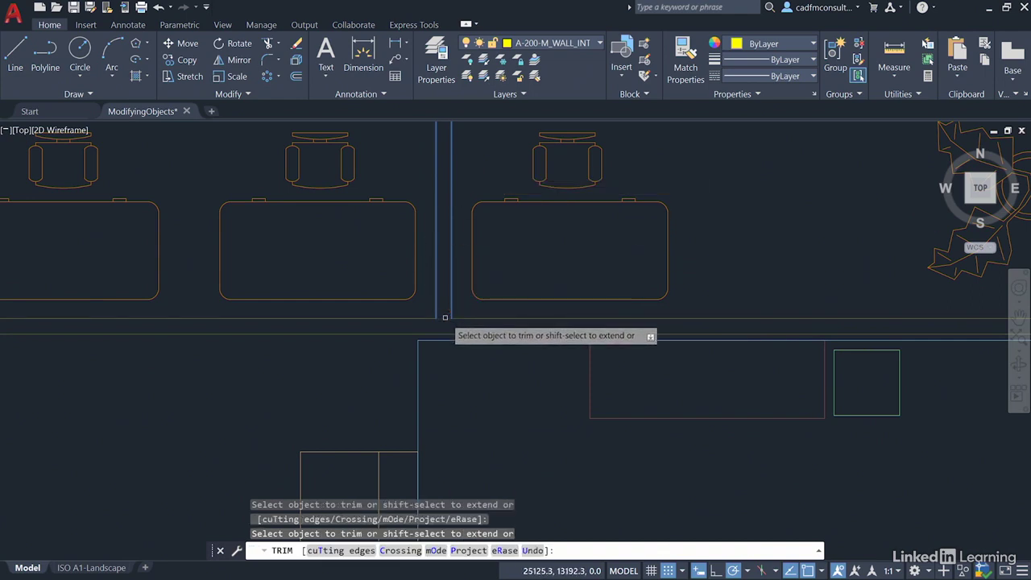
{"action": "key", "text": "Return"}
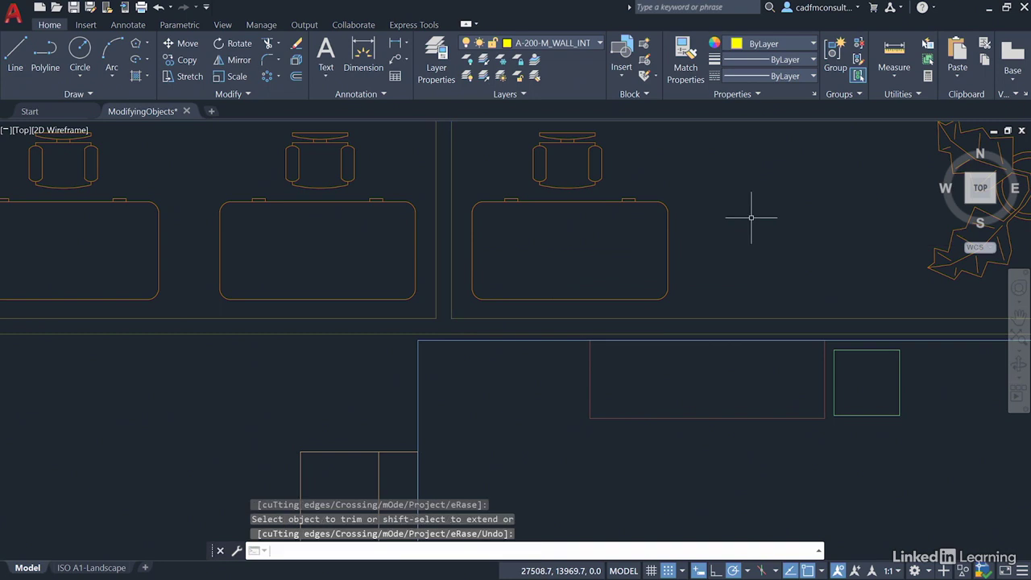
Step: Draw a short closing line from the top wall's open endpoint
{"action": "scroll", "coordinate": [753, 215], "scroll_direction": "down", "scroll_amount": 3}
{"action": "middle_click_drag", "start_coordinate": [746, 177], "coordinate": [602, 265]}
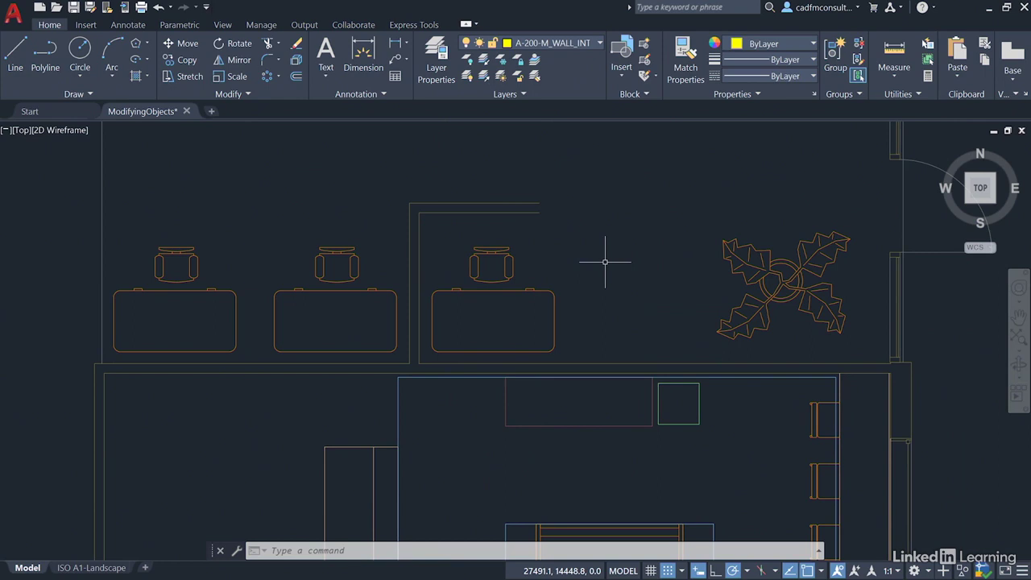
{"action": "left_click", "coordinate": [15, 51]}
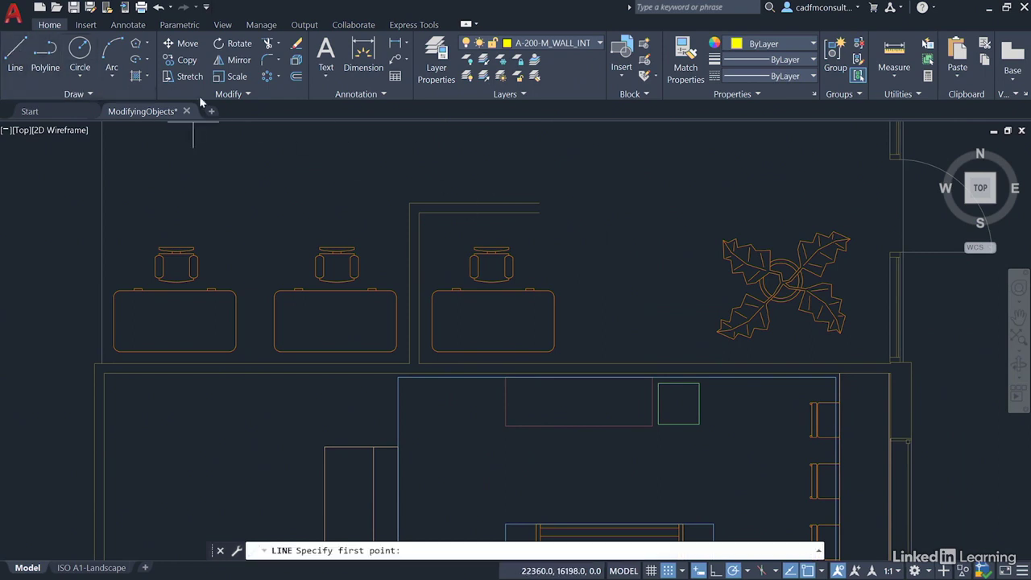
{"action": "left_click", "coordinate": [539, 203]}
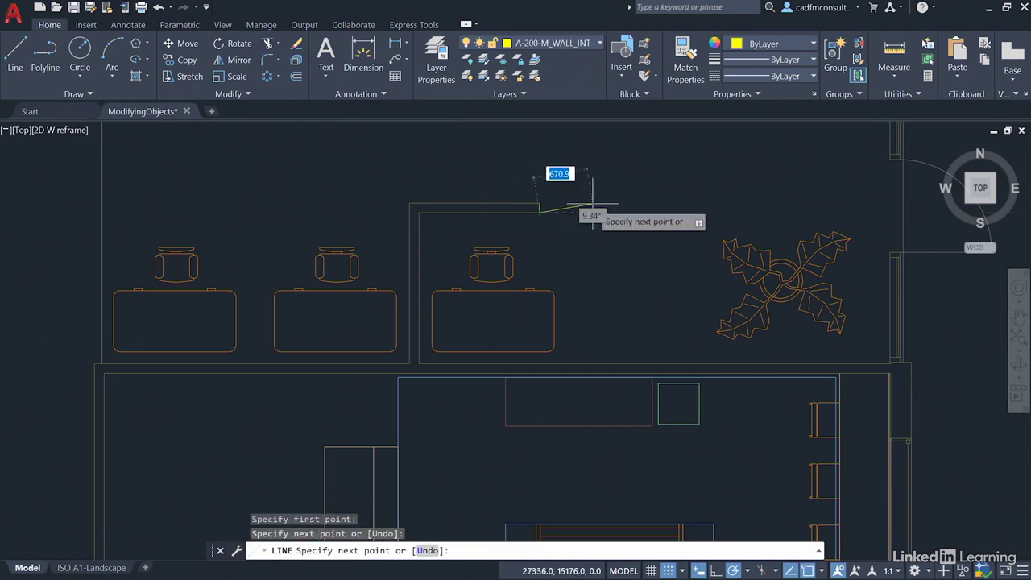
{"action": "left_click", "coordinate": [540, 203]}
{"action": "key", "text": "Return"}
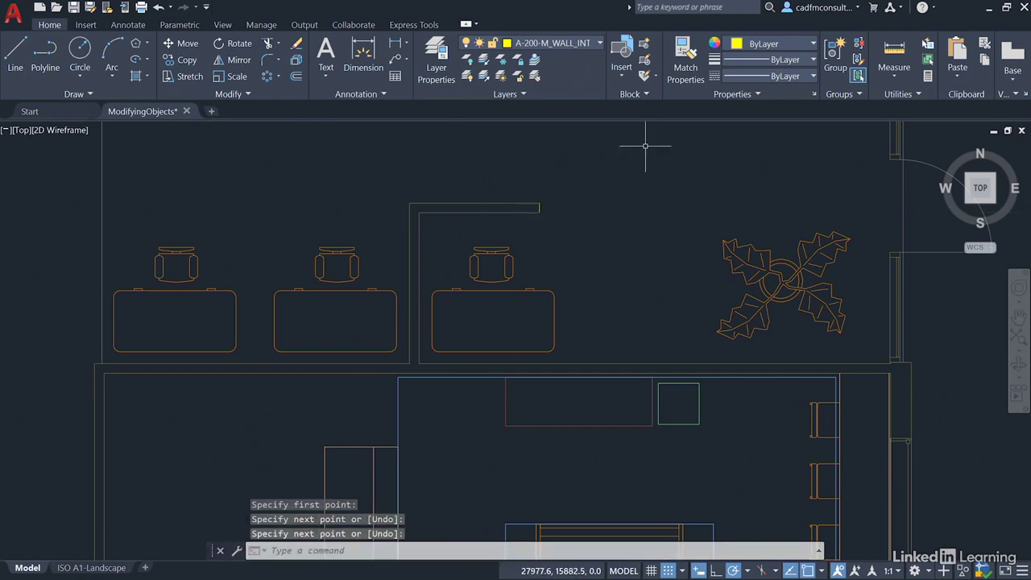
Step: Match the new line's properties to the existing top wall line
{"action": "left_click", "coordinate": [686, 57]}
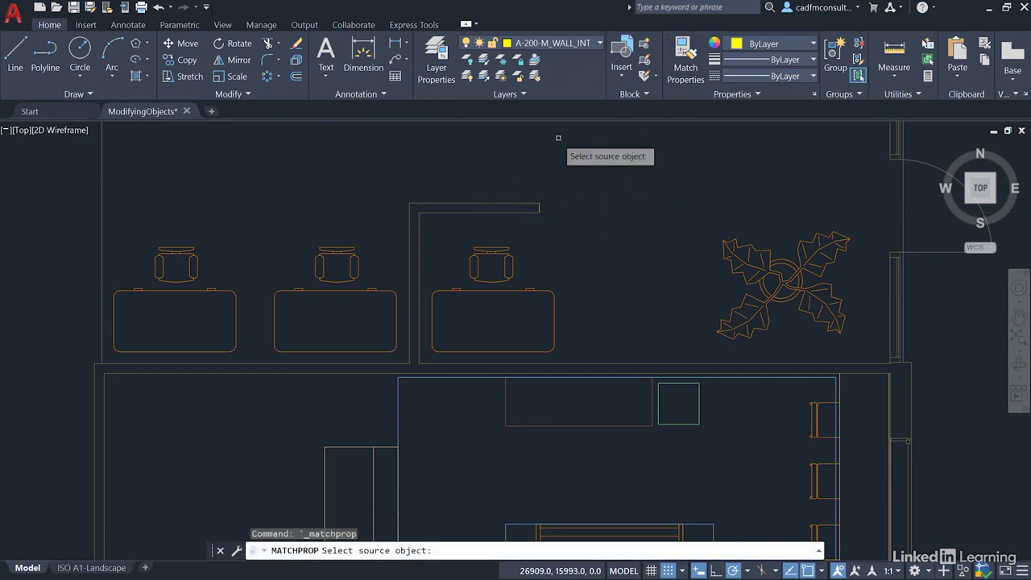
{"action": "left_click", "coordinate": [520, 202]}
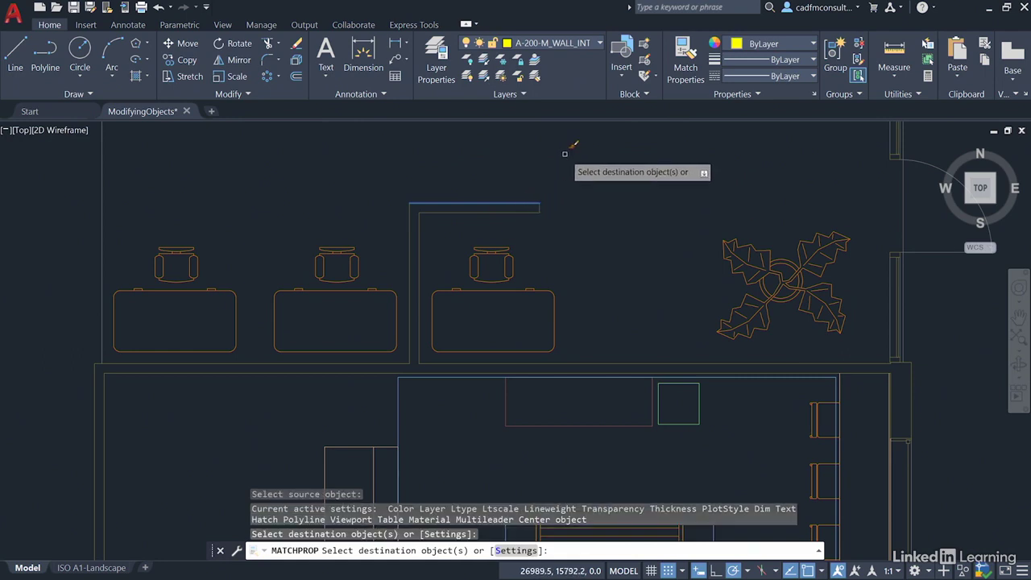
{"action": "key", "text": "Return"}
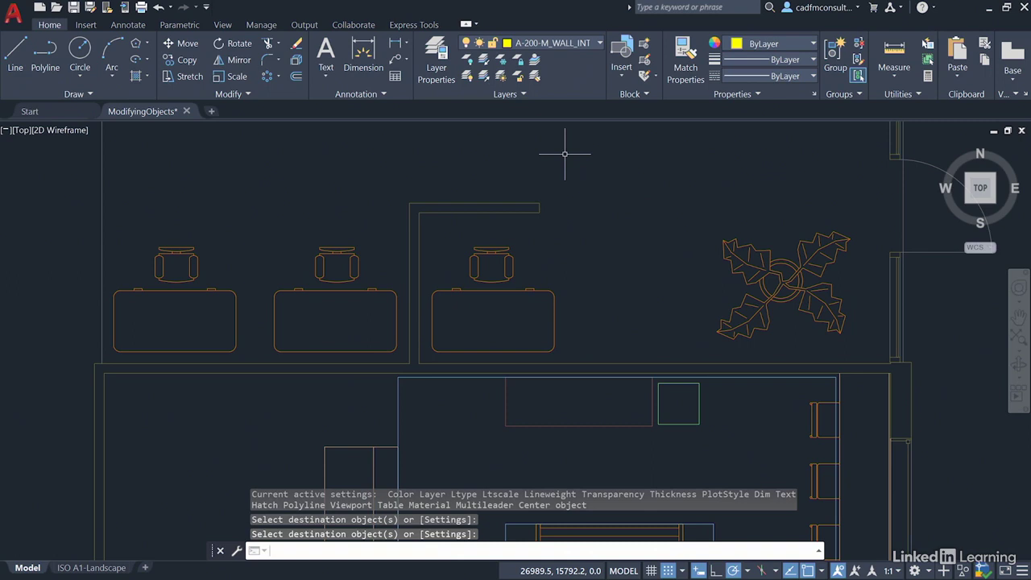
{"action": "left_click_drag", "start_coordinate": [210, 204], "coordinate": [394, 246]}
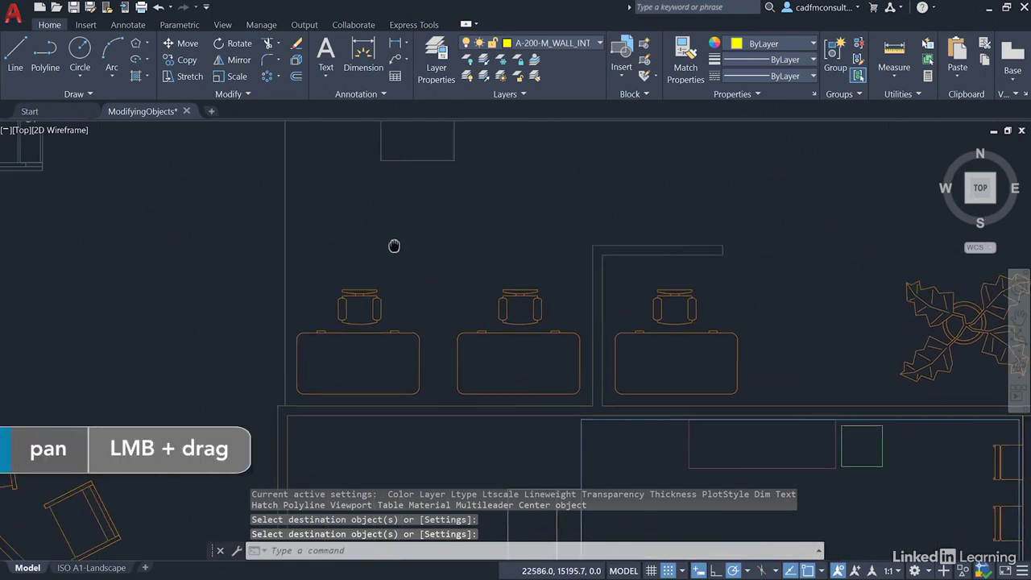
{"action": "scroll", "coordinate": [460, 247], "scroll_direction": "down", "scroll_amount": 3}
{"action": "left_click_drag", "start_coordinate": [467, 211], "coordinate": [470, 233]}
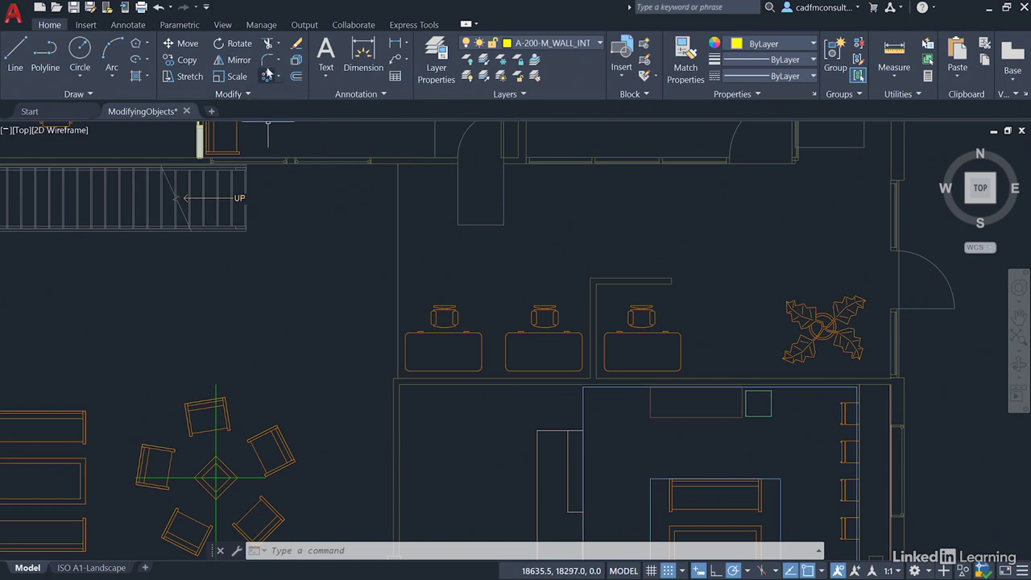
Step: Extend both vertical lines of the new wall up to the upper wall as boundary
{"action": "left_click", "coordinate": [278, 46]}
{"action": "left_click", "coordinate": [295, 93]}
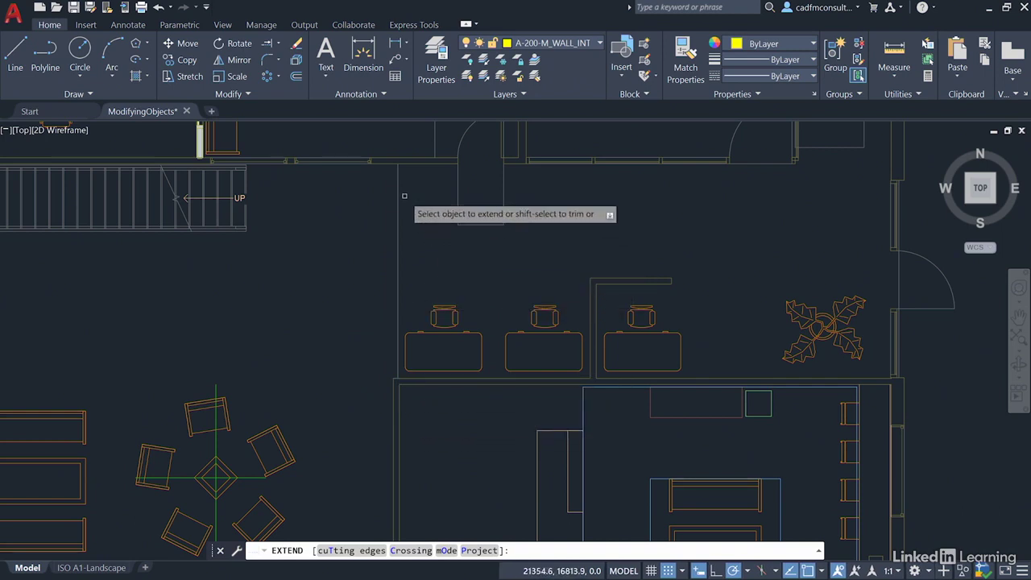
{"action": "right_click", "coordinate": [297, 243]}
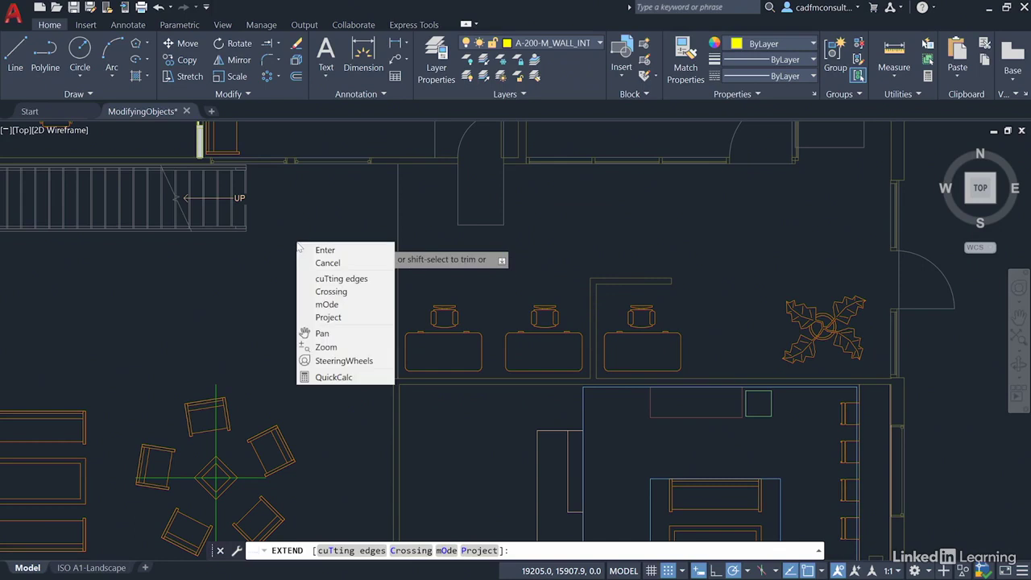
{"action": "left_click", "coordinate": [330, 278]}
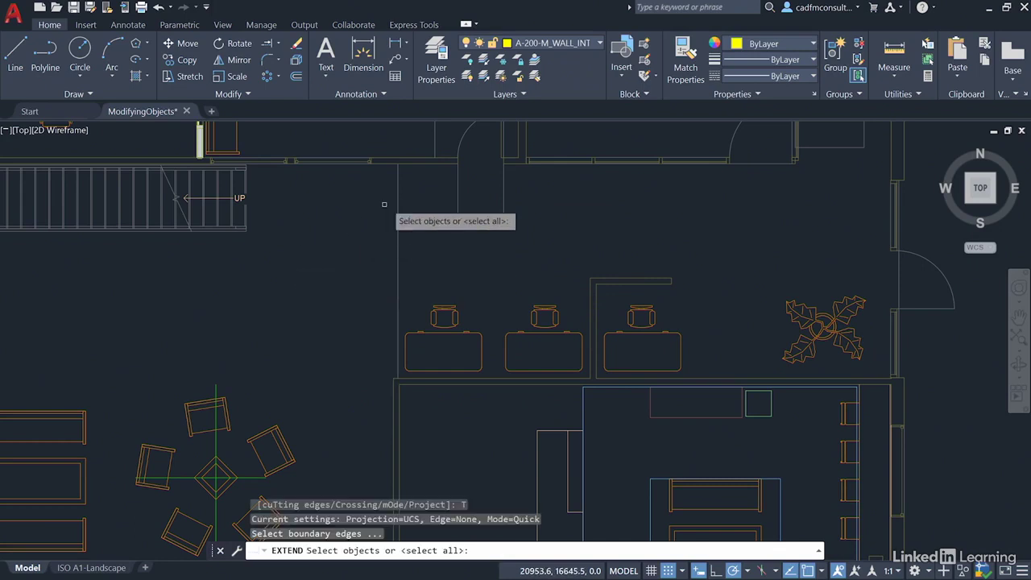
{"action": "left_click", "coordinate": [410, 164]}
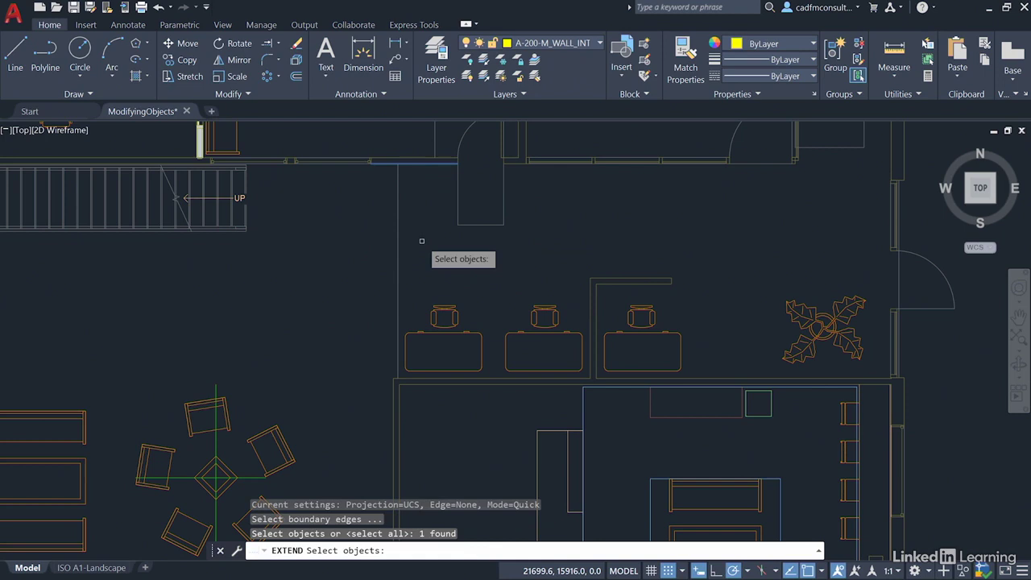
{"action": "key", "text": "Return"}
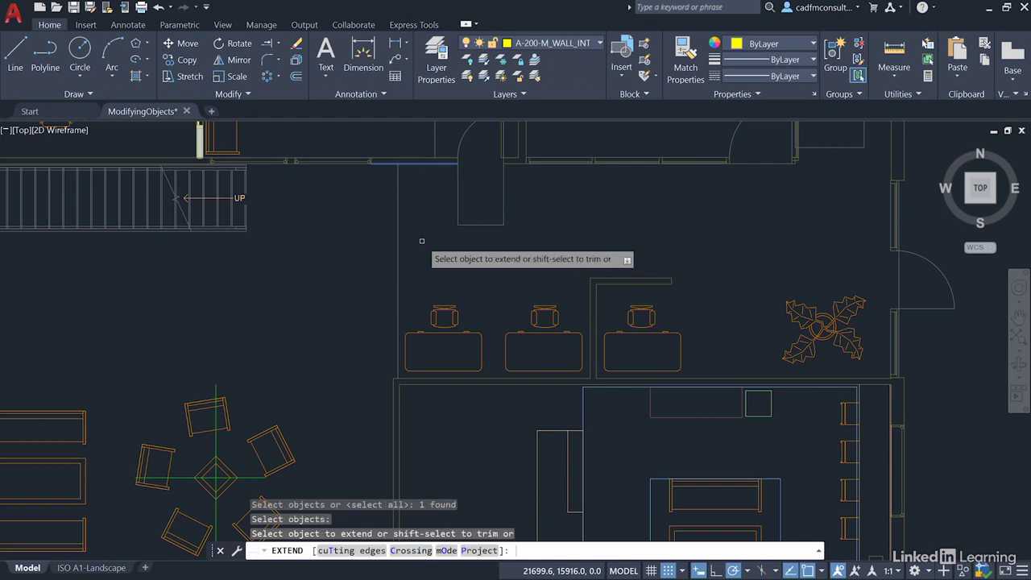
{"action": "left_click", "coordinate": [393, 388]}
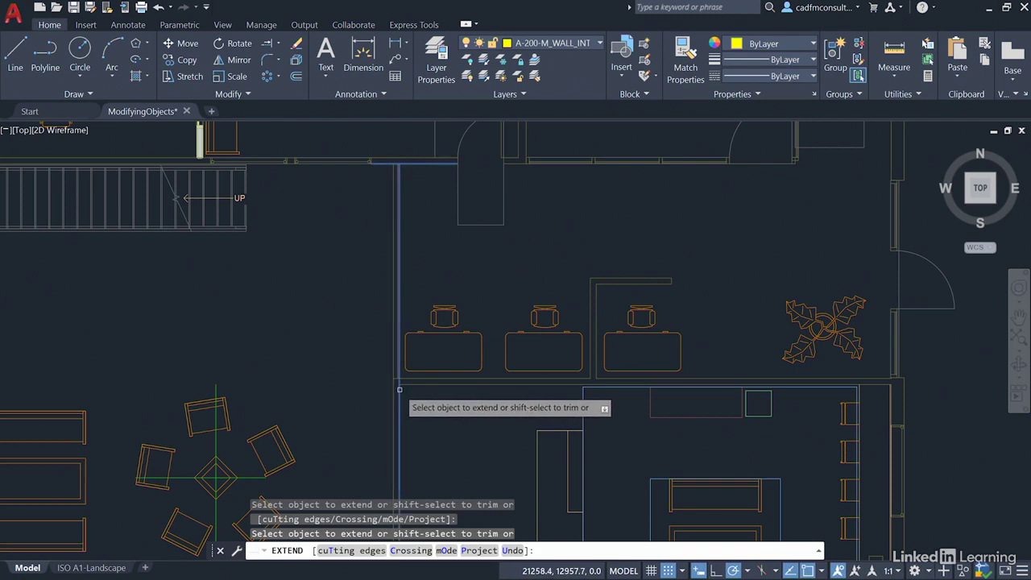
{"action": "left_click", "coordinate": [399, 390]}
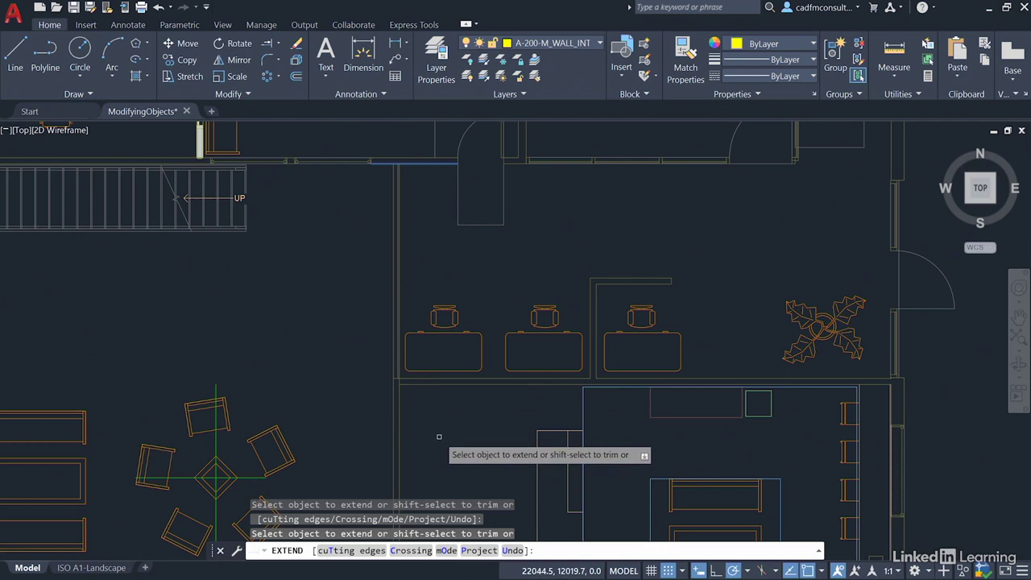
Step: Erase the redundant A-010-M_ROOM_SEPARATION line lying beside the new wall
{"action": "key", "text": "Return"}
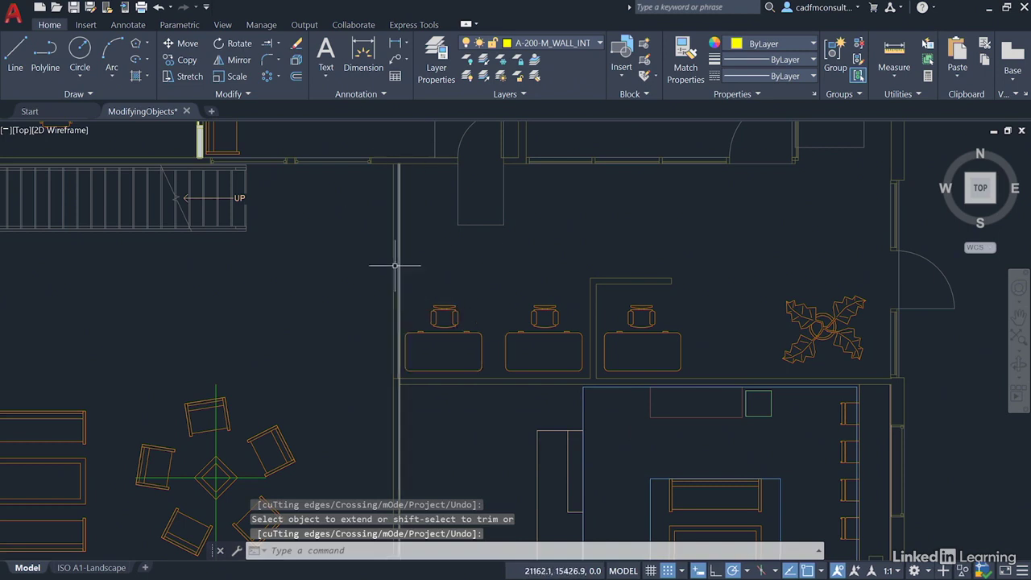
{"action": "scroll", "coordinate": [395, 264], "scroll_direction": "up", "scroll_amount": 4}
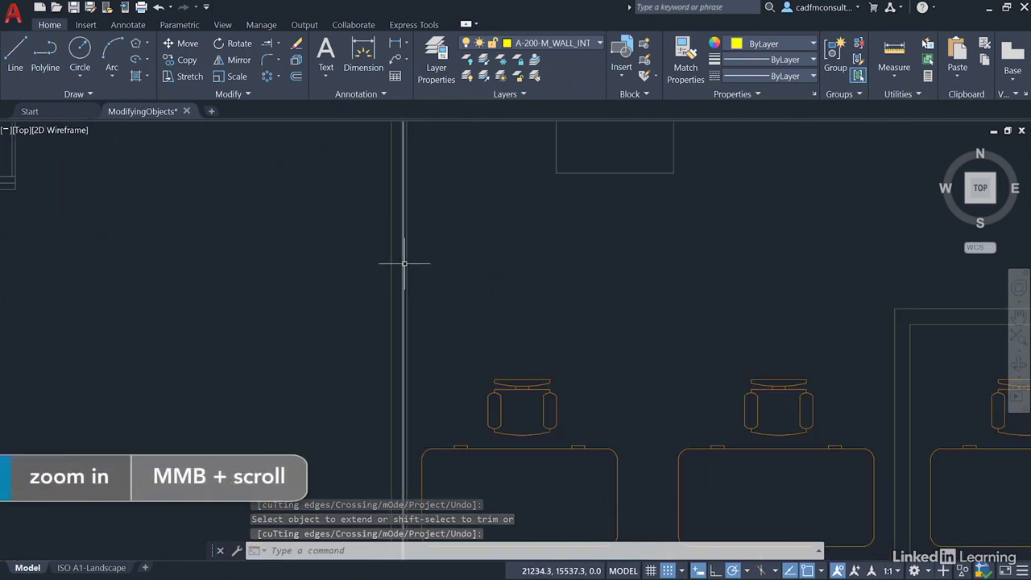
{"action": "mouse_move", "coordinate": [401, 264]}
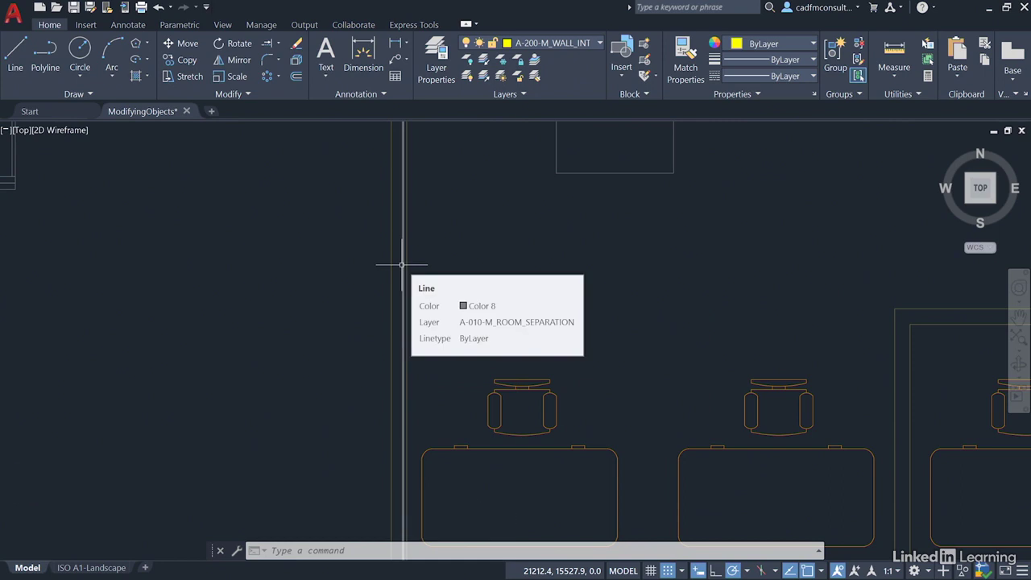
{"action": "left_click", "coordinate": [401, 264]}
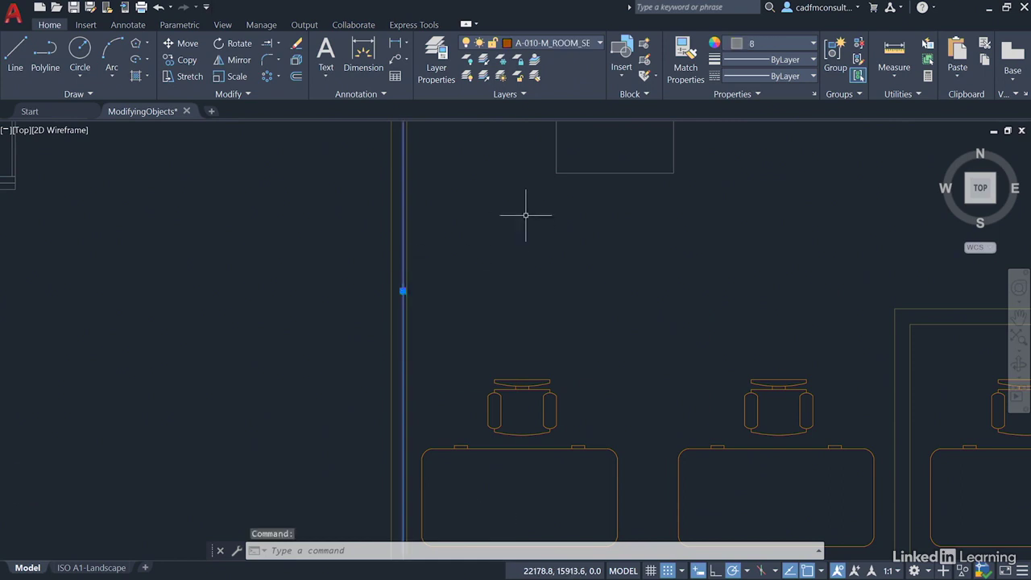
{"action": "key", "text": "Delete"}
{"action": "scroll", "coordinate": [509, 259], "scroll_direction": "down", "scroll_amount": 2}
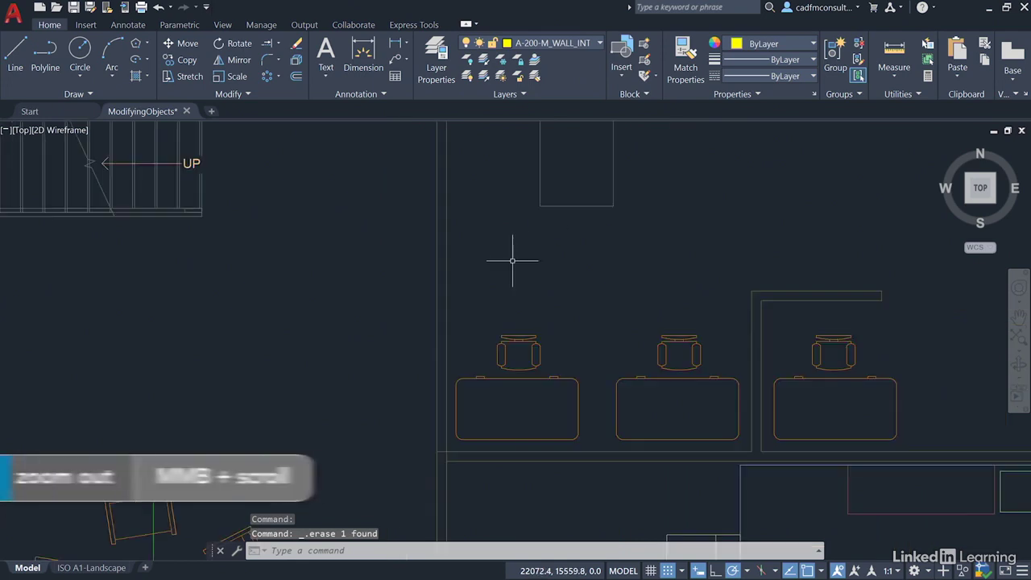
{"action": "scroll", "coordinate": [513, 260], "scroll_direction": "down", "scroll_amount": 2}
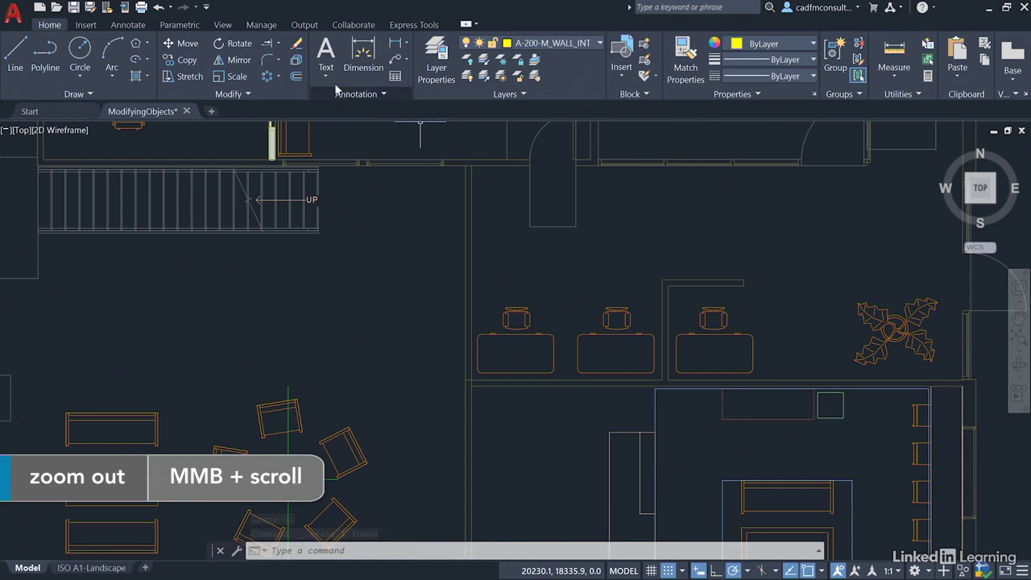
Step: Trim the overlapping wall pieces at the new wall's upper and lower junctions
{"action": "left_click", "coordinate": [278, 44]}
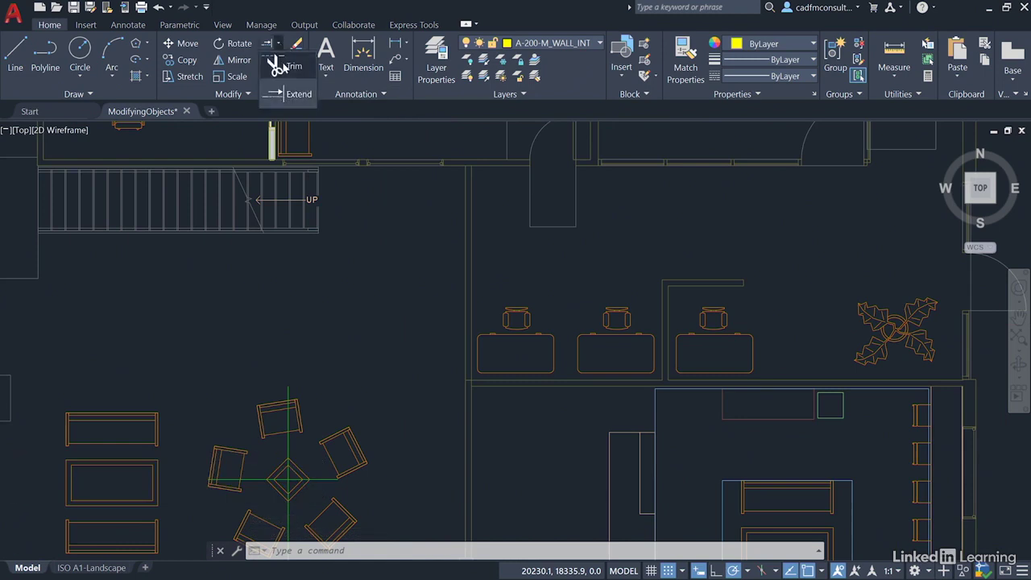
{"action": "left_click", "coordinate": [278, 66]}
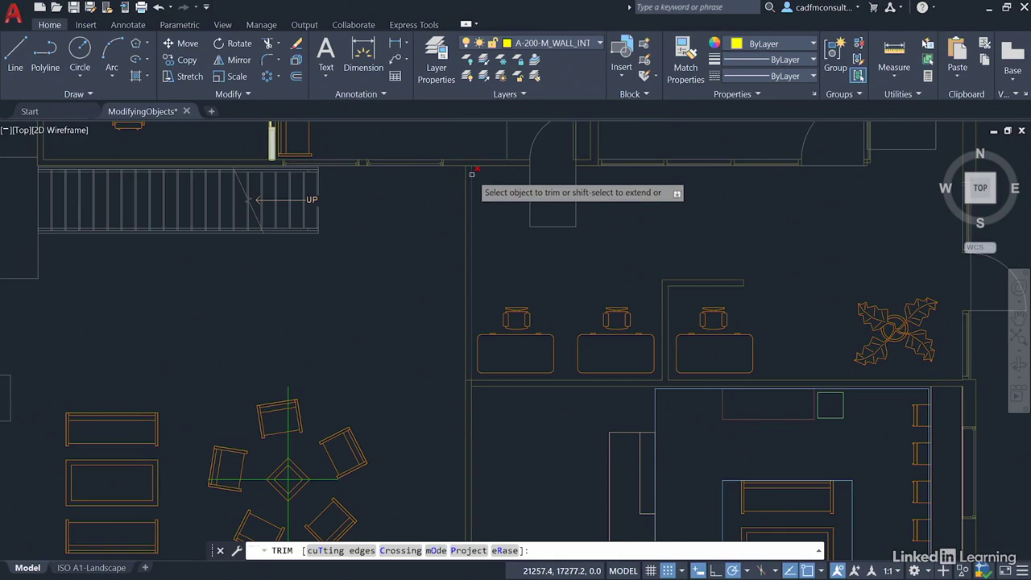
{"action": "scroll", "coordinate": [472, 174], "scroll_direction": "up", "scroll_amount": 5}
{"action": "left_click", "coordinate": [463, 142]}
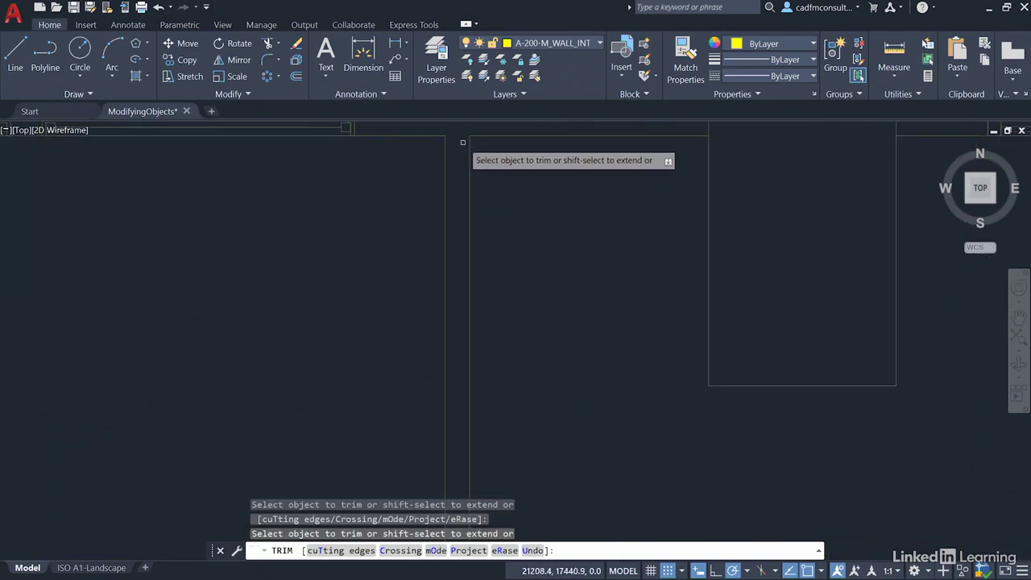
{"action": "scroll", "coordinate": [536, 228], "scroll_direction": "down", "scroll_amount": 5}
{"action": "mouse_move", "coordinate": [531, 341]}
{"action": "middle_mouse_down"}
{"action": "mouse_move", "coordinate": [531, 368]}
{"action": "mouse_move", "coordinate": [517, 233]}
{"action": "middle_mouse_up"}
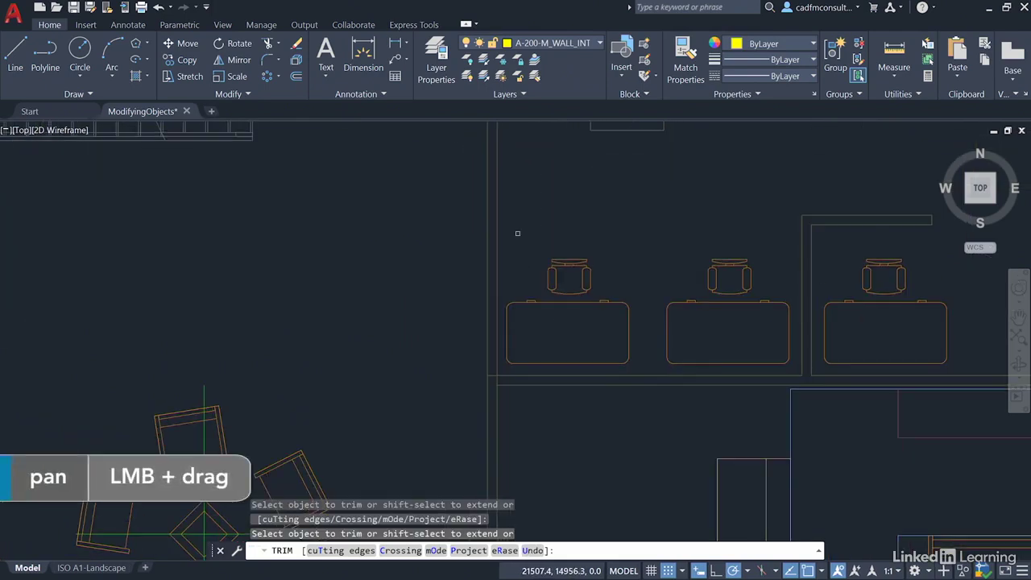
{"action": "scroll", "coordinate": [483, 395], "scroll_direction": "up", "scroll_amount": 4}
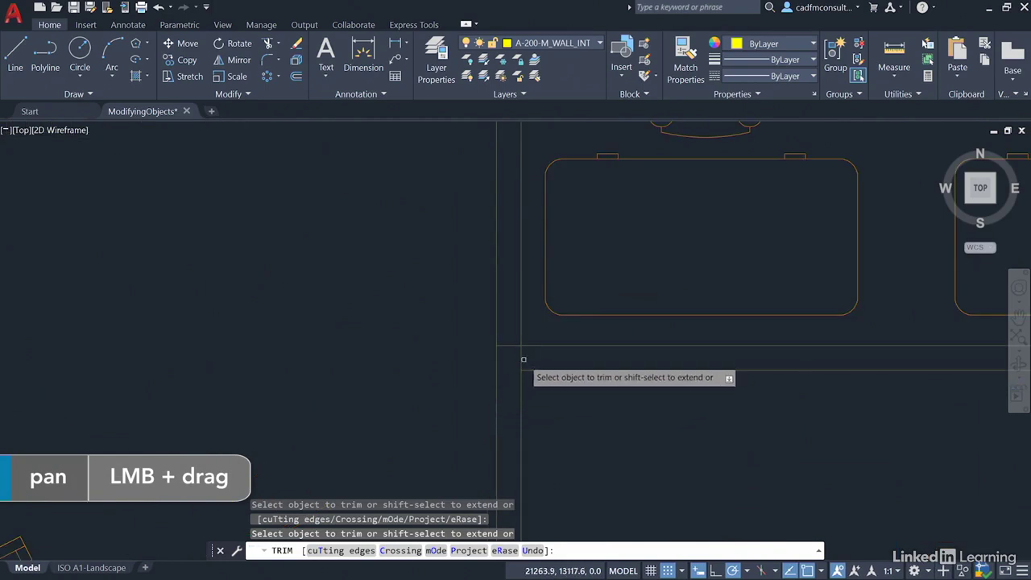
{"action": "left_click", "coordinate": [523, 359]}
{"action": "left_click", "coordinate": [511, 347]}
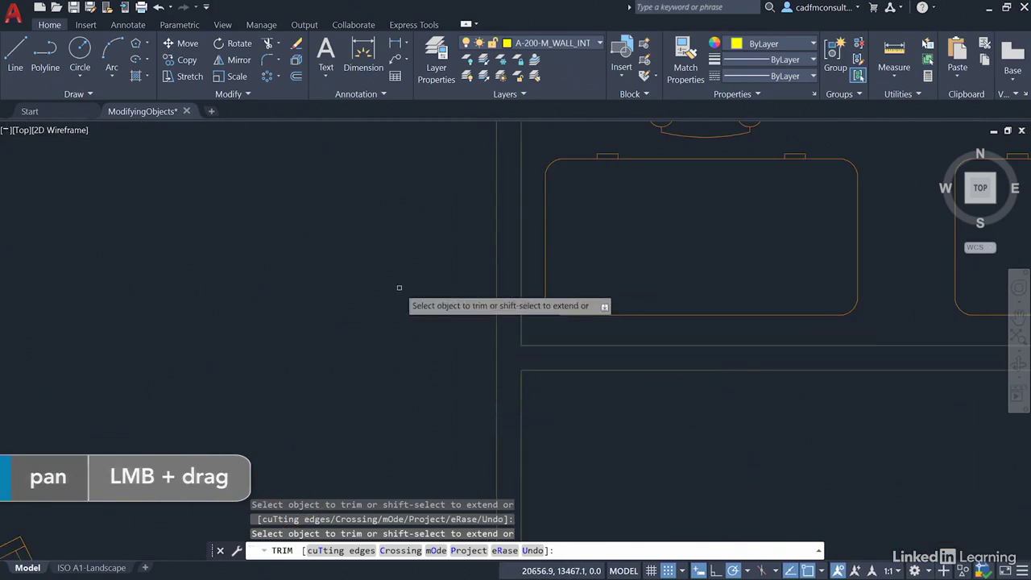
{"action": "key", "text": "Return"}
{"action": "scroll", "coordinate": [424, 218], "scroll_direction": "down", "scroll_amount": 4}
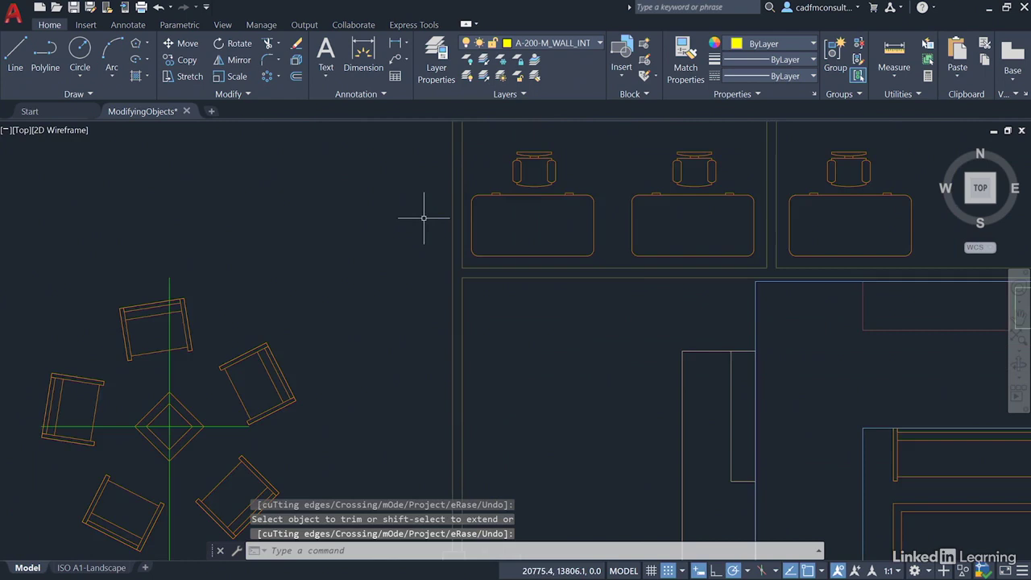
{"action": "scroll", "coordinate": [424, 218], "scroll_direction": "down", "scroll_amount": 2}
Step: Pan the view to show the staircase, desks and the new closing wall
{"action": "mouse_move", "coordinate": [466, 167]}
{"action": "middle_mouse_down"}
{"action": "mouse_move", "coordinate": [483, 161]}
{"action": "mouse_move", "coordinate": [444, 282]}
{"action": "mouse_move", "coordinate": [437, 276]}
{"action": "middle_mouse_up"}
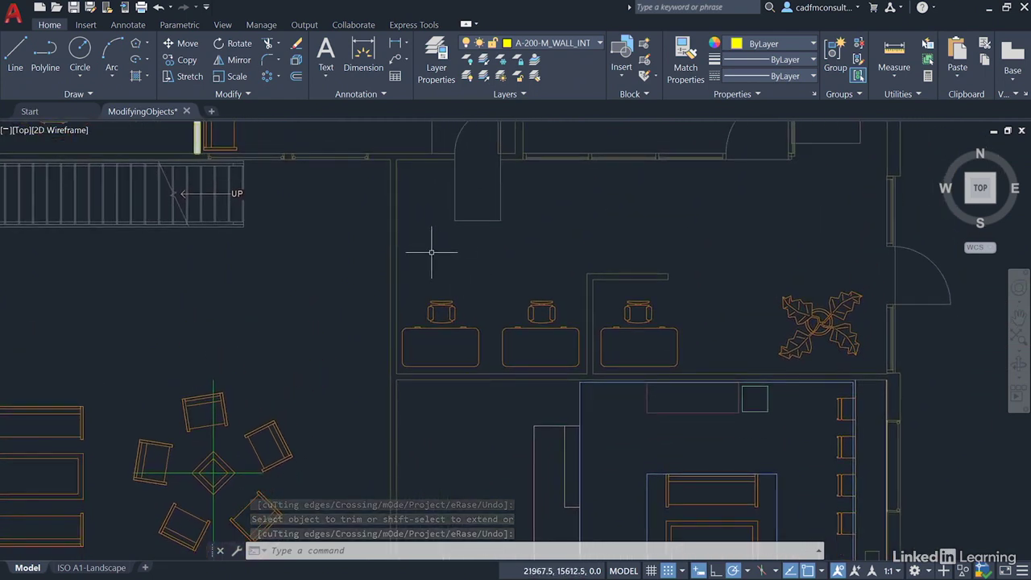